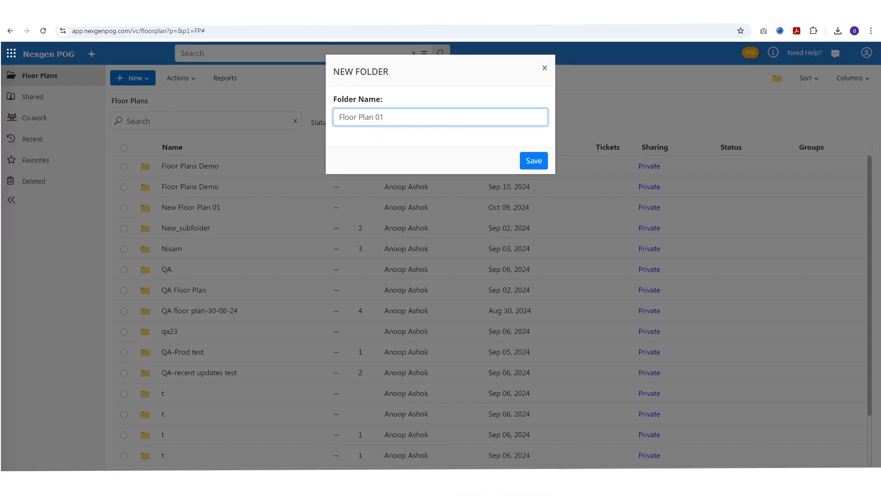
- Save the new 'Floor Plan 01' folder and select it in the Floor Plans list
click(534, 162)
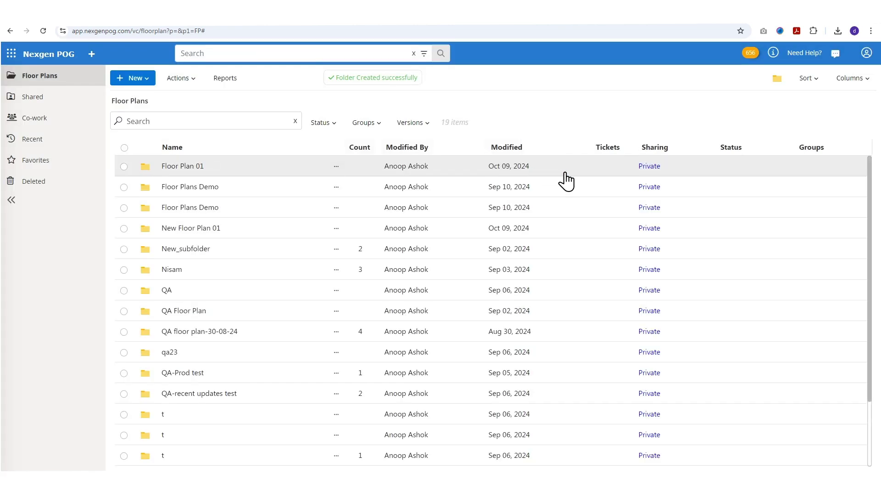
click(124, 166)
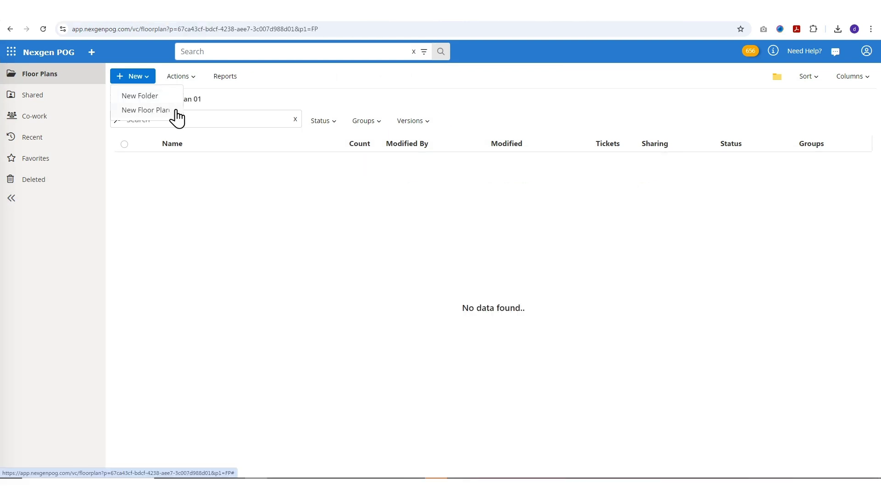
- Create a 500 by 500 floor plan with three sections named 'New Floor Plan 01'
click(176, 111)
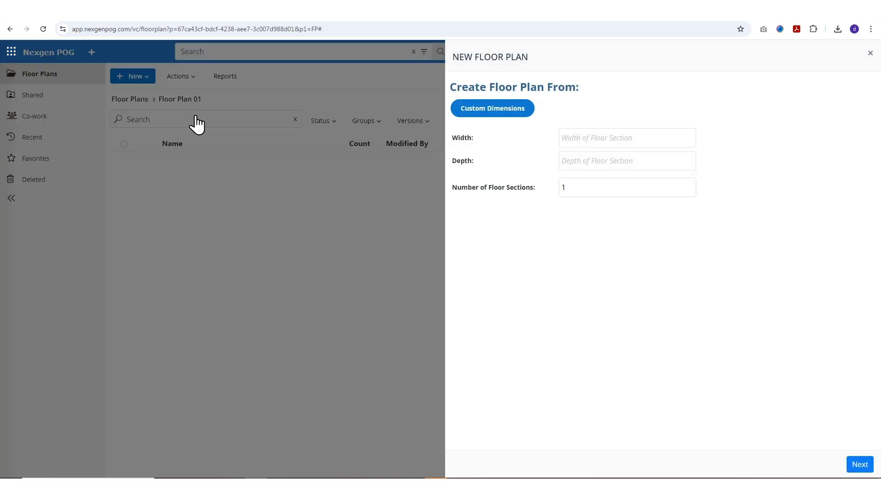
text(5)
text(50)
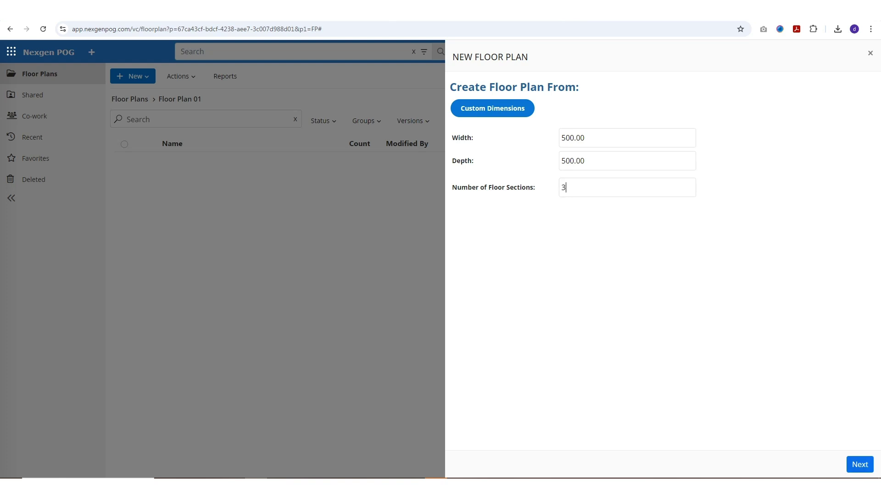
click(870, 463)
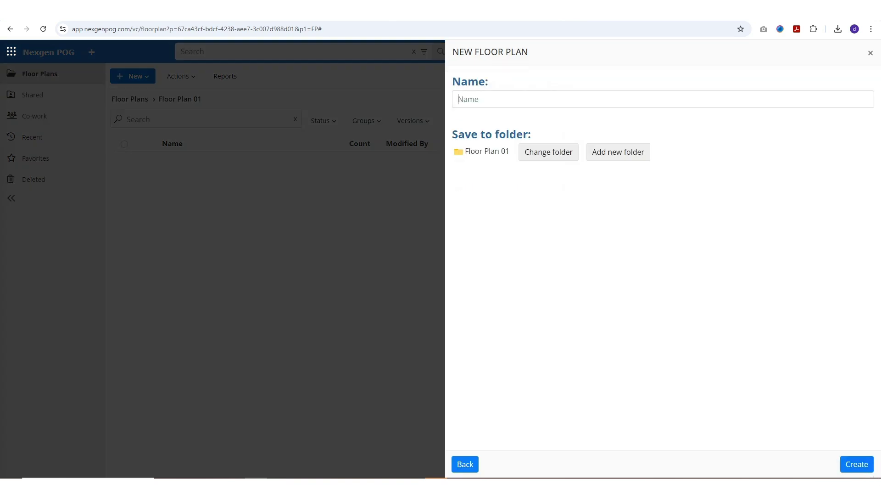
click(663, 100)
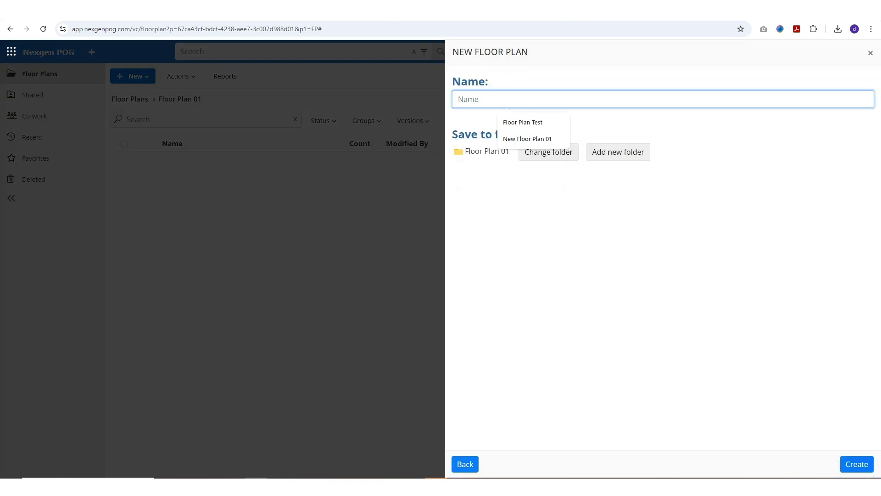
text(New Floor P)
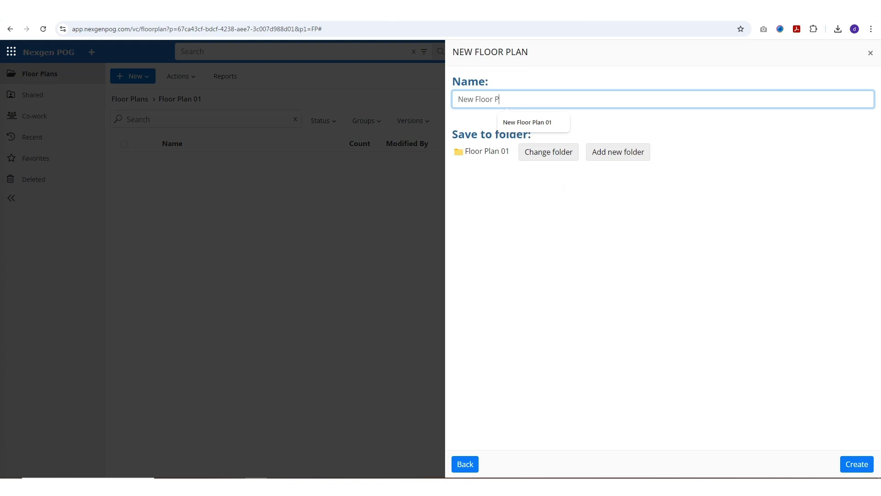
text(lan 01)
click(869, 466)
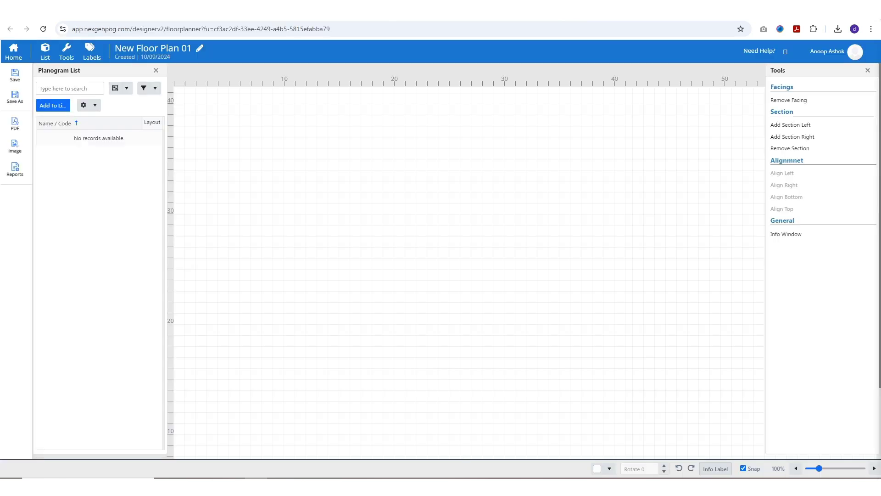
- Search the planogram picker for AAshok's and tick the AAshok's Planograms folder
click(66, 106)
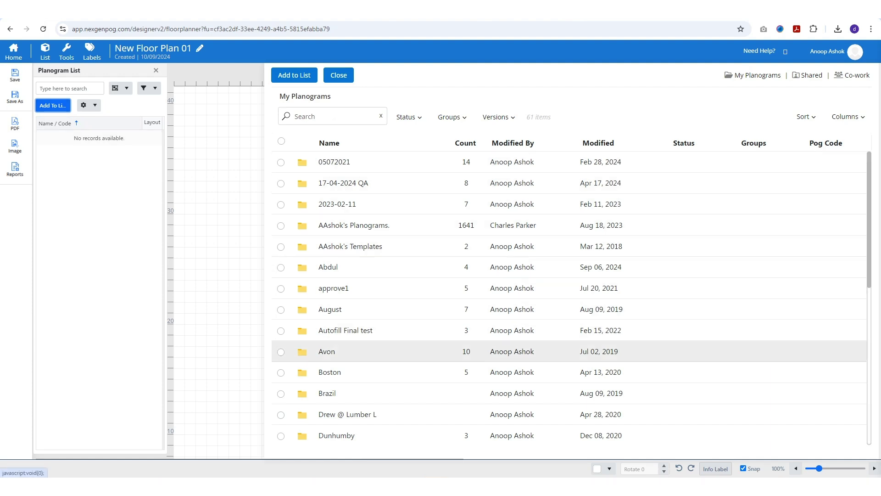
click(334, 116)
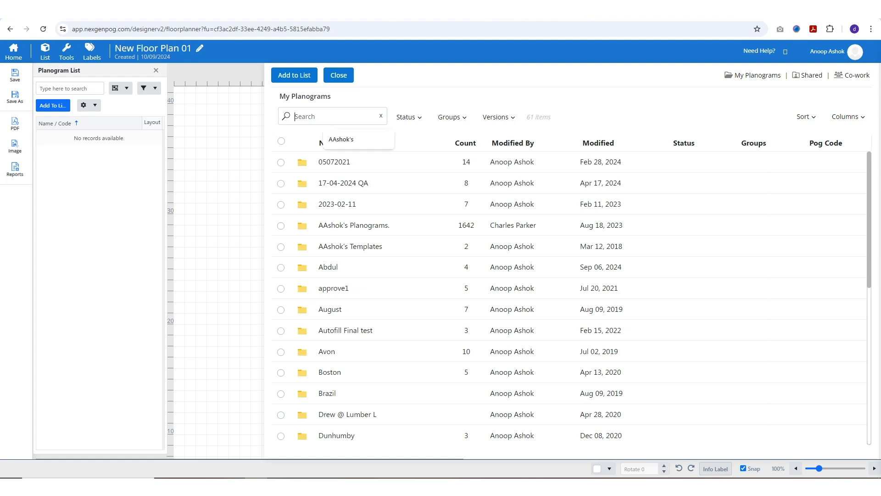
text(AAshok's)
key(Return)
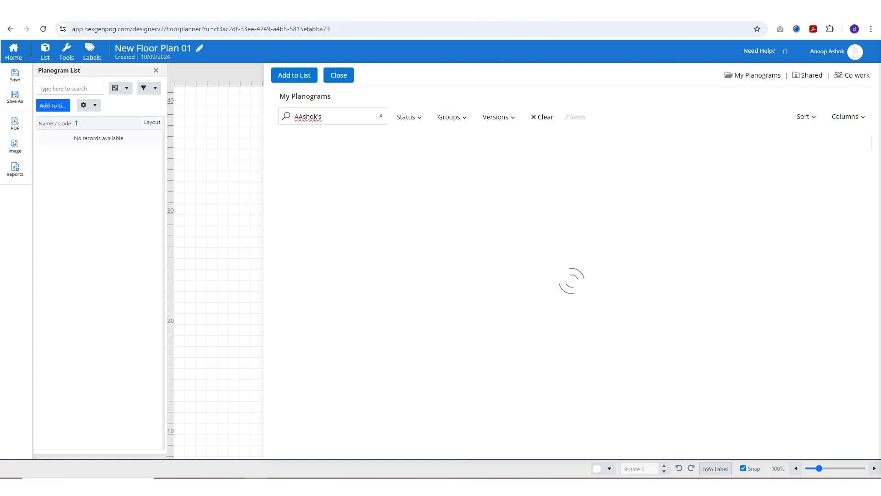
click(281, 163)
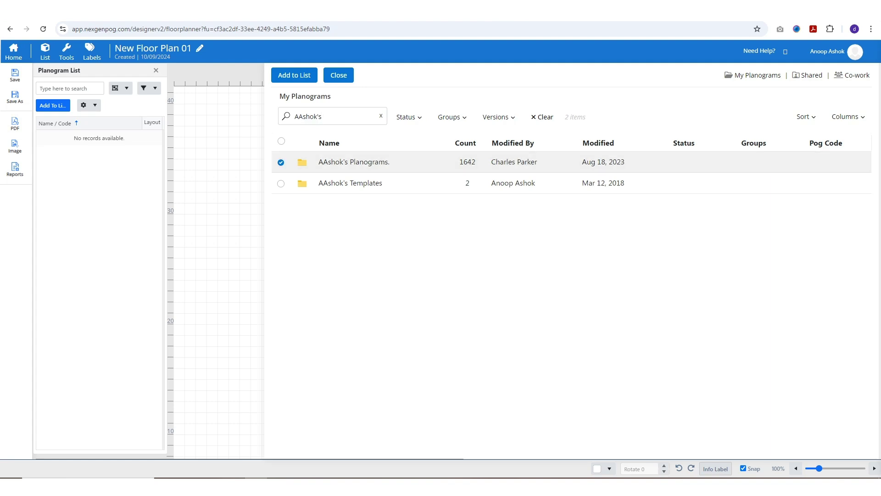
click(771, 87)
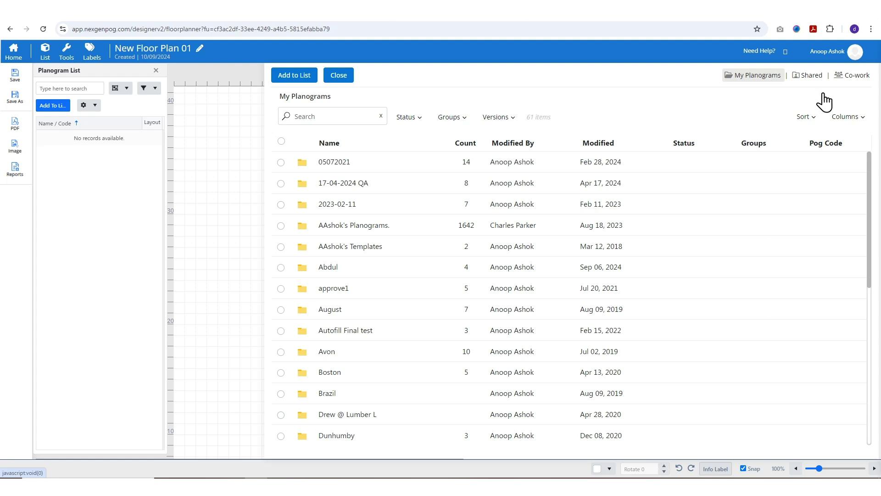
- Add Co-work planograms Alpha A Store 5, 6 and 7 to the list and return to the canvas
click(813, 81)
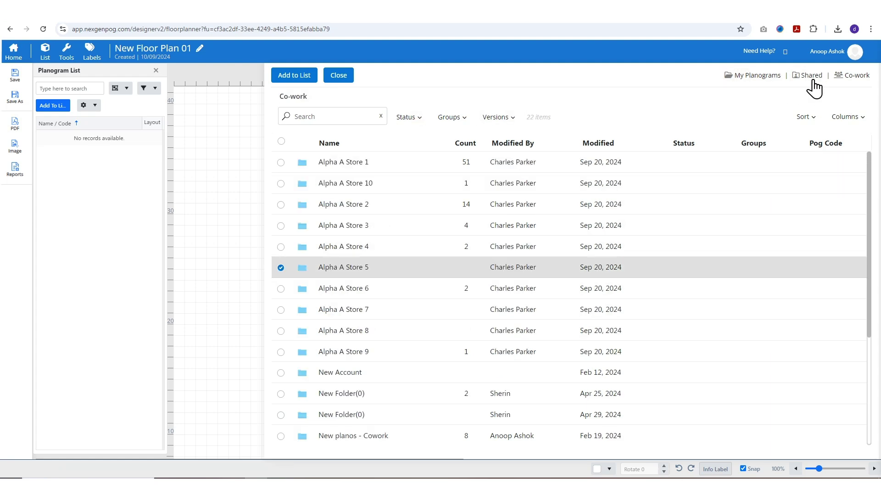
click(281, 289)
click(281, 309)
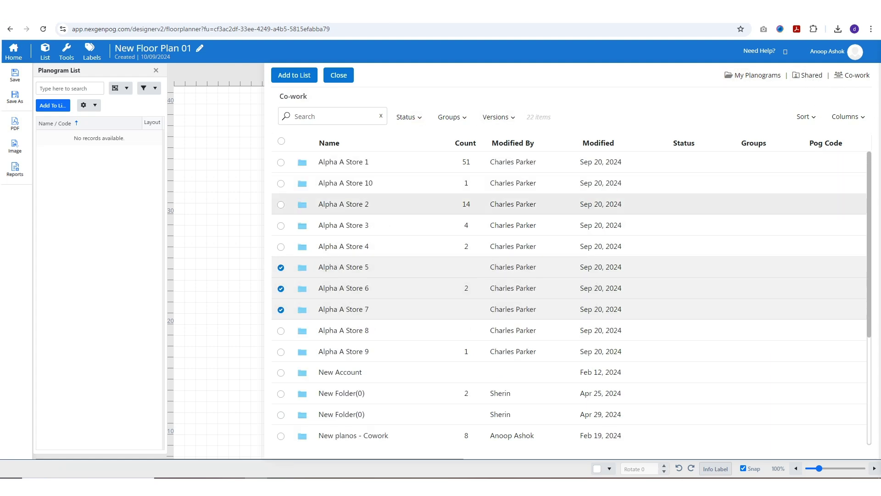
click(314, 78)
click(315, 82)
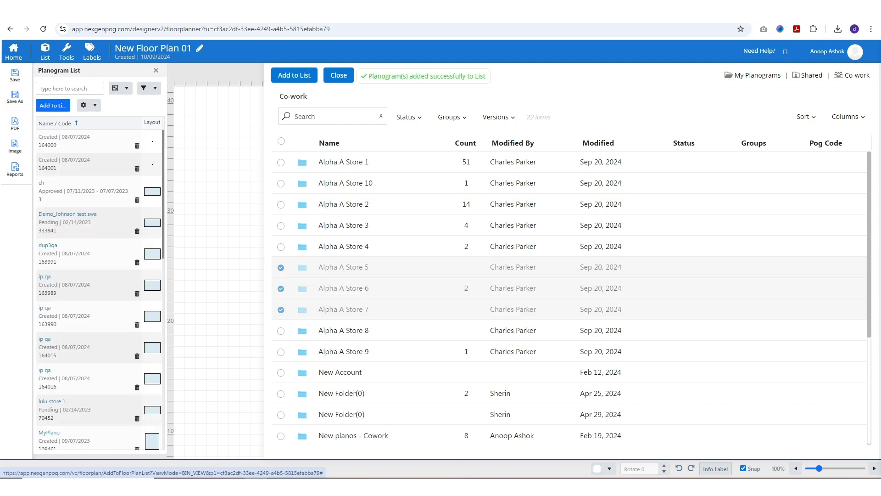
click(339, 75)
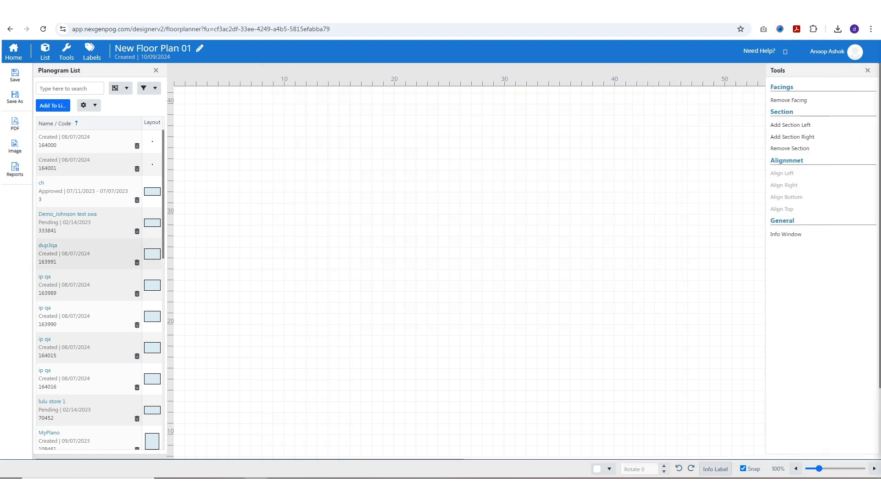
- Place ch, Demo_Johnson test swa, dup3qa and ip qa planograms on the canvas, stacked top-left
scroll(99, 289, down, 6)
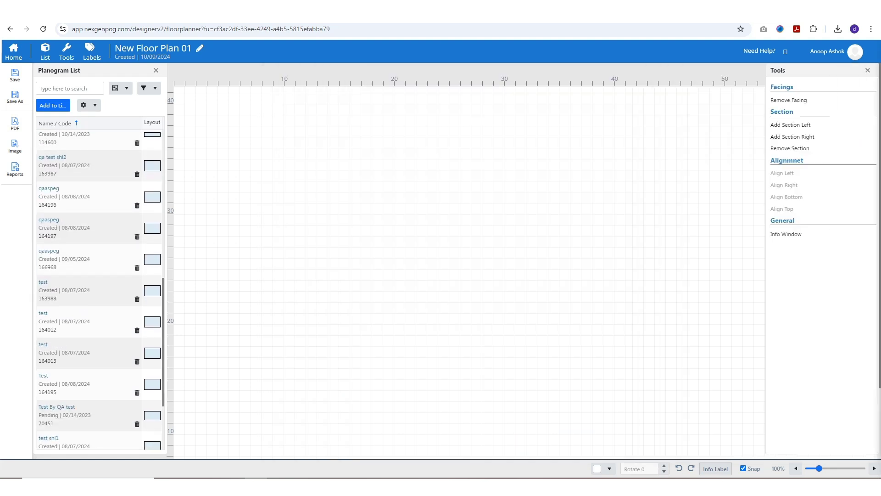
scroll(99, 289, up, 6)
drag(126, 191, 269, 134)
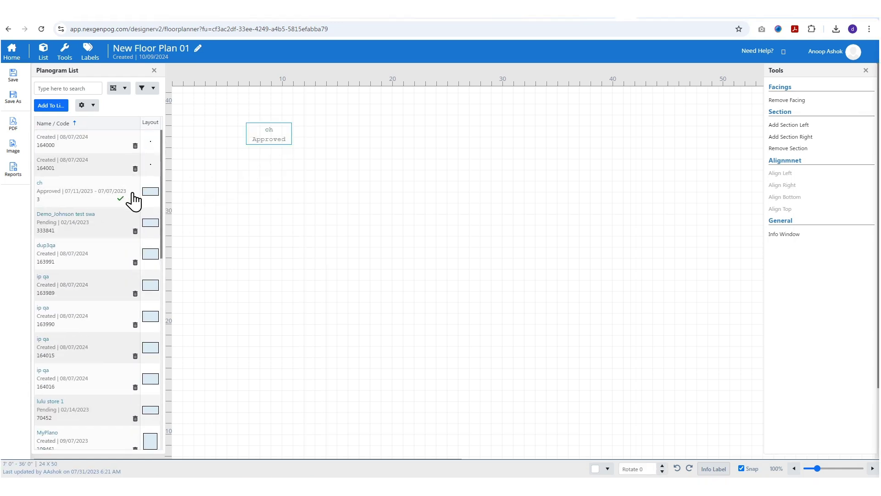
drag(151, 222, 265, 165)
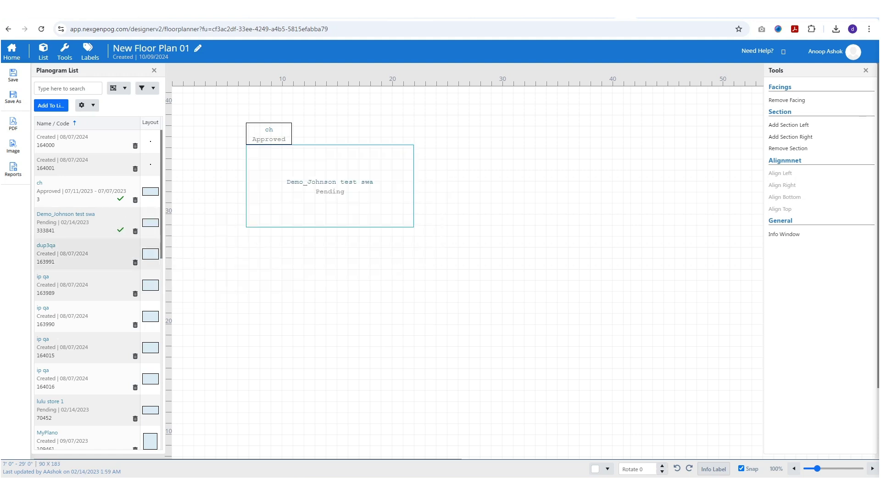
click(120, 256)
drag(122, 265, 323, 125)
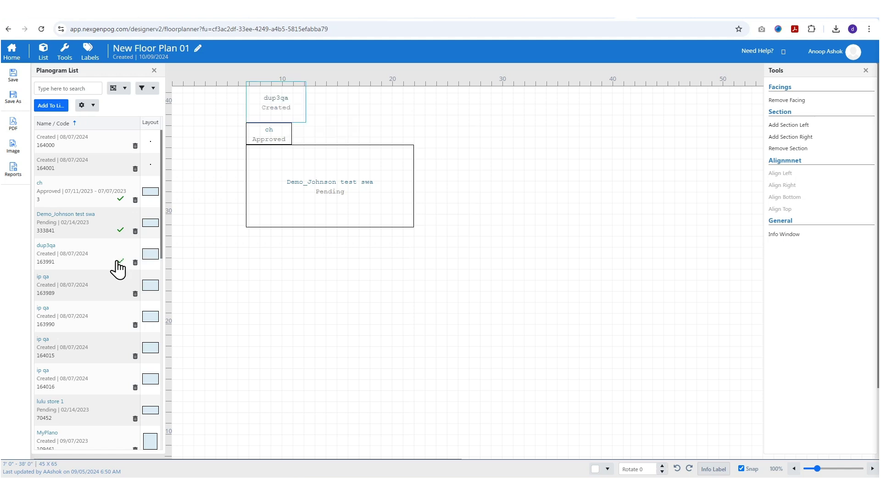
drag(119, 269, 276, 248)
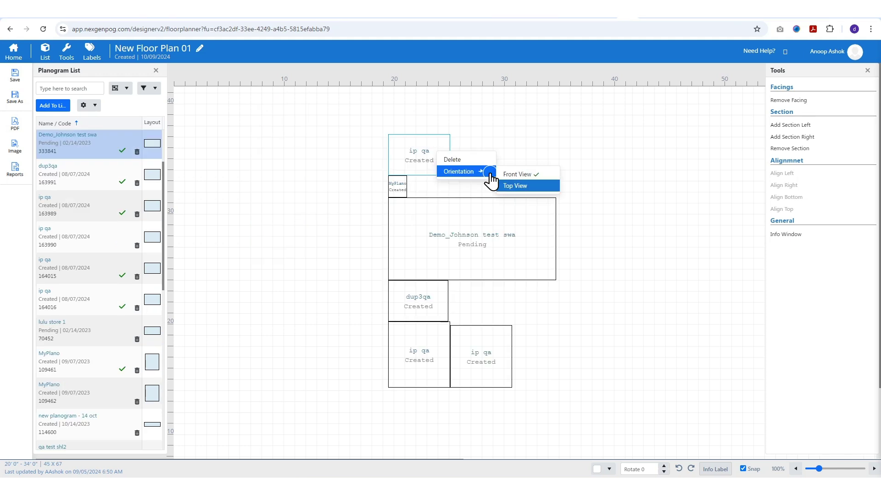
- Set the top ip qa planogram to Top View and the lower-right one to Front View
click(552, 189)
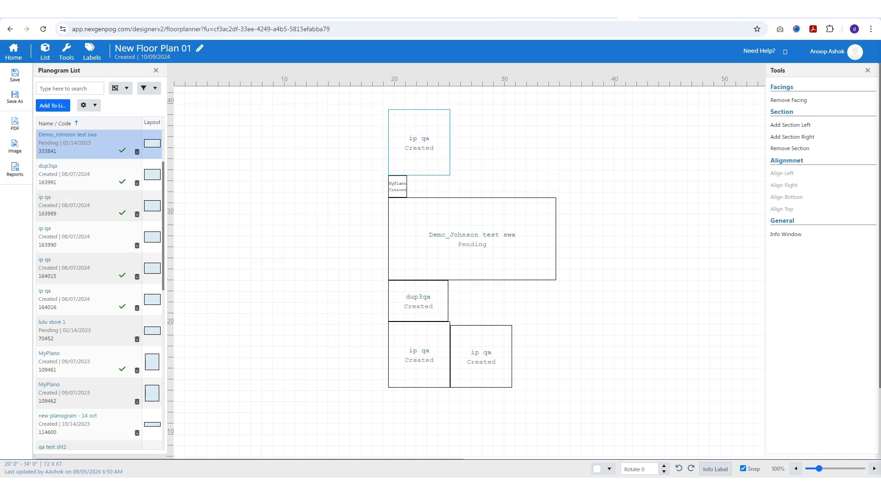
right_click(485, 357)
mouse_move(535, 385)
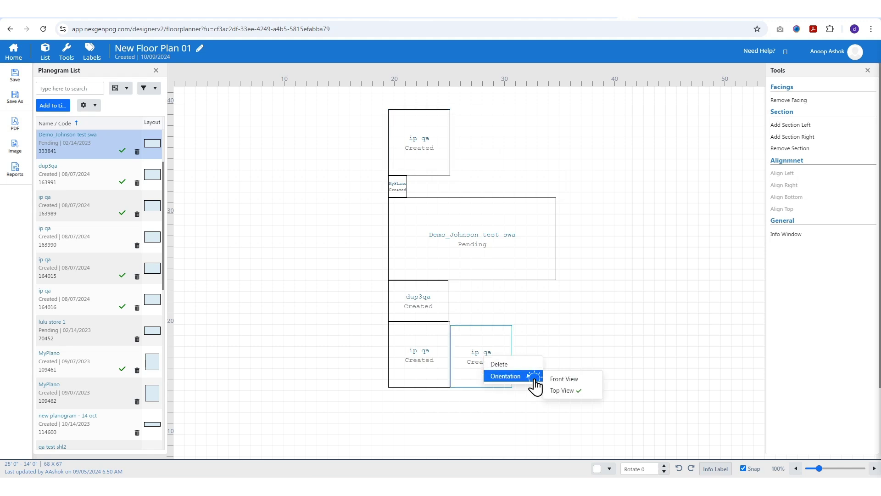
click(594, 379)
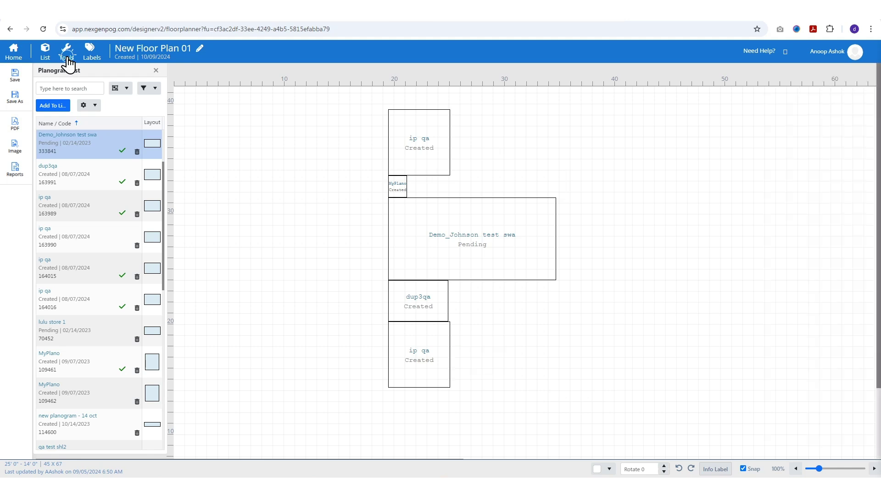
- Return to the floor plan tools, view the selected ip qa details, and bring up Label/Signage
click(67, 57)
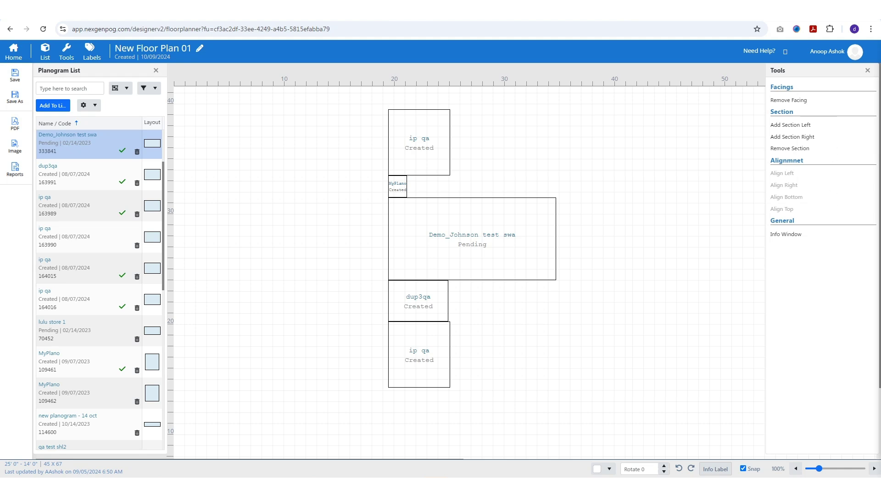
click(786, 235)
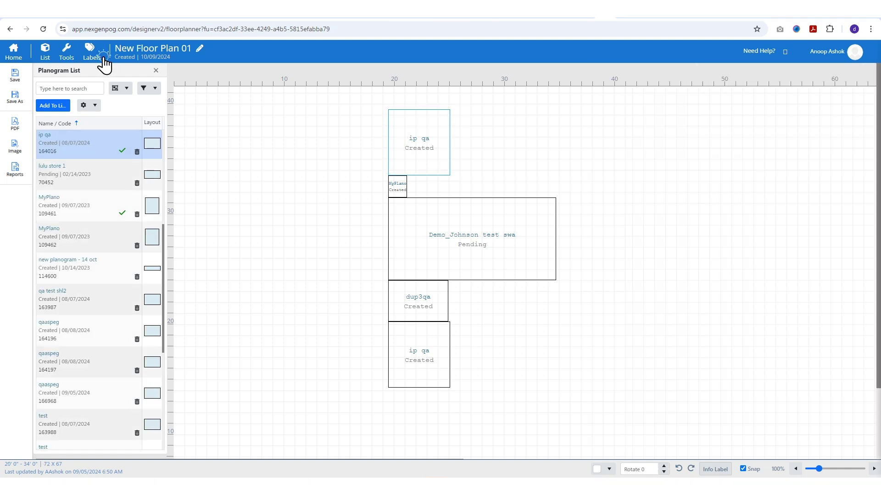
click(103, 56)
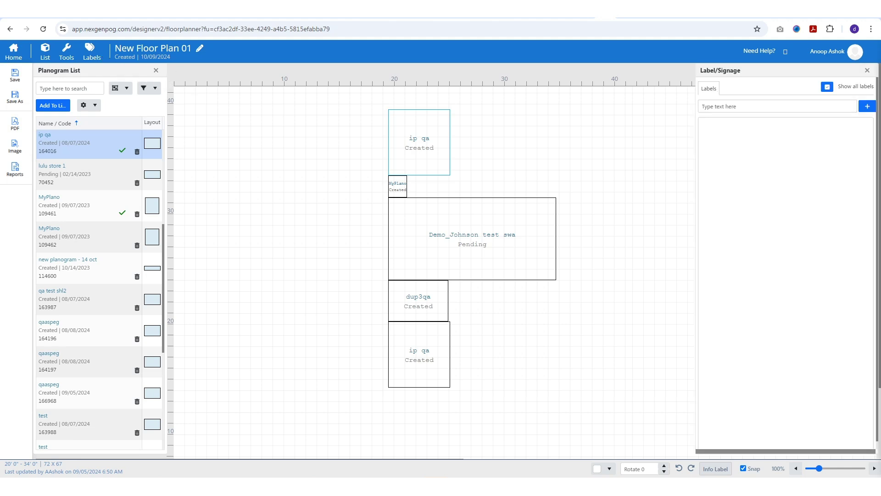
- Add a 'cooler 1' label to the floor plan and open Floor Plan Properties
click(778, 107)
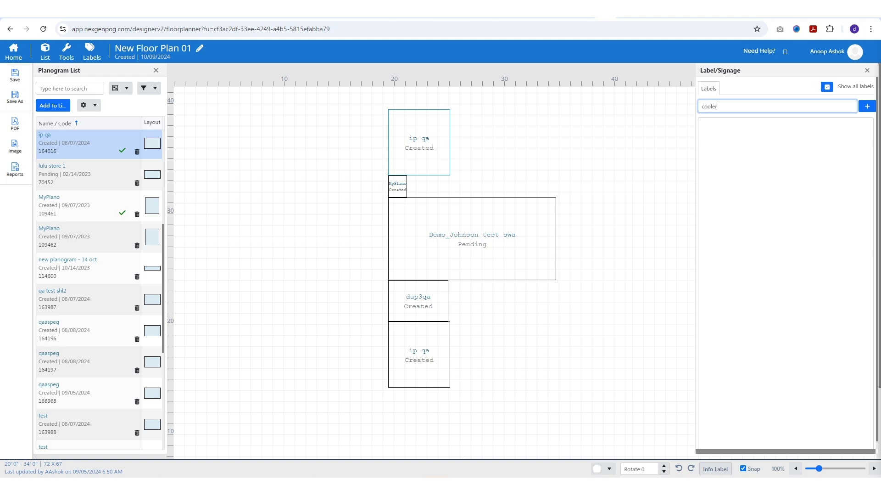
click(868, 106)
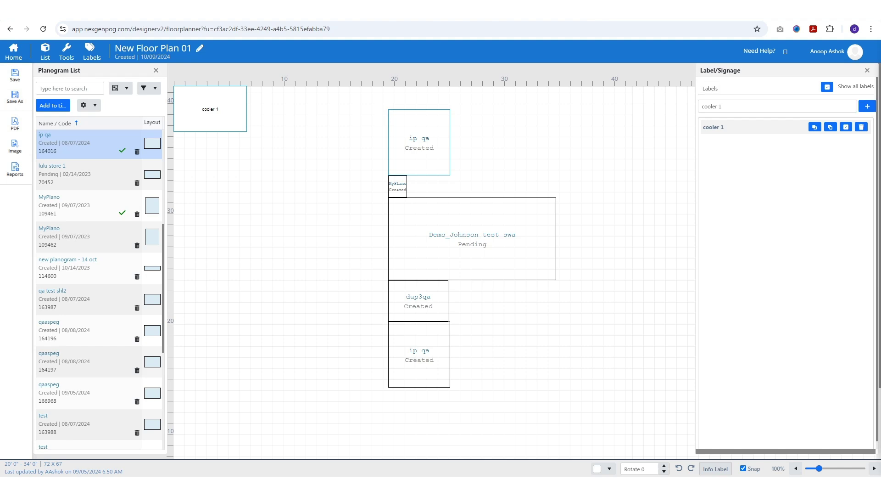
click(201, 52)
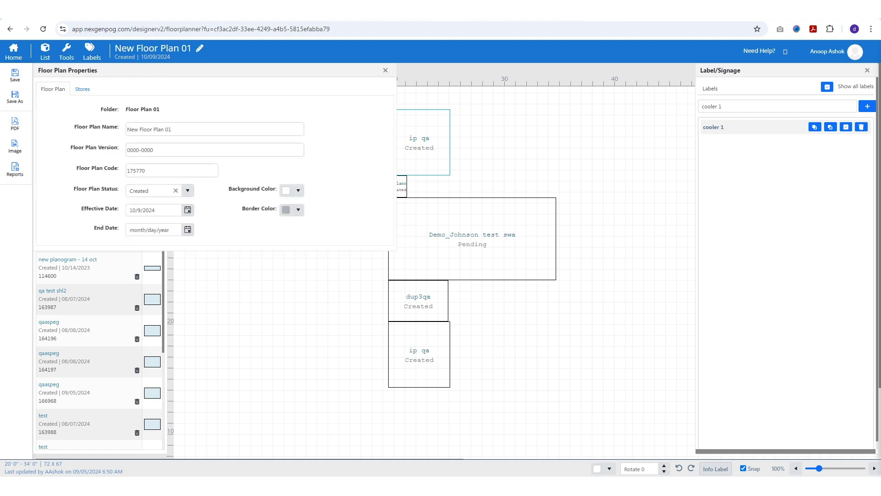
- Review the floor plan's status, effective and end dates, background and border colours, then its Stores
click(188, 191)
click(156, 210)
click(165, 229)
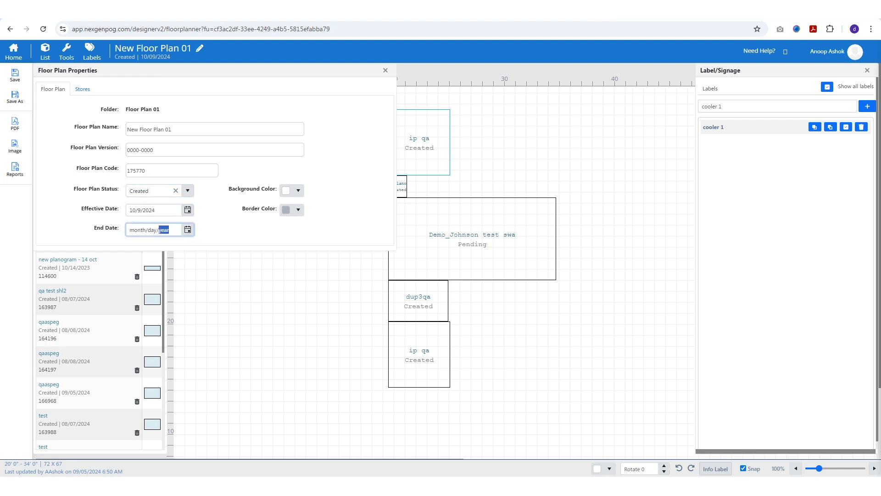
click(292, 190)
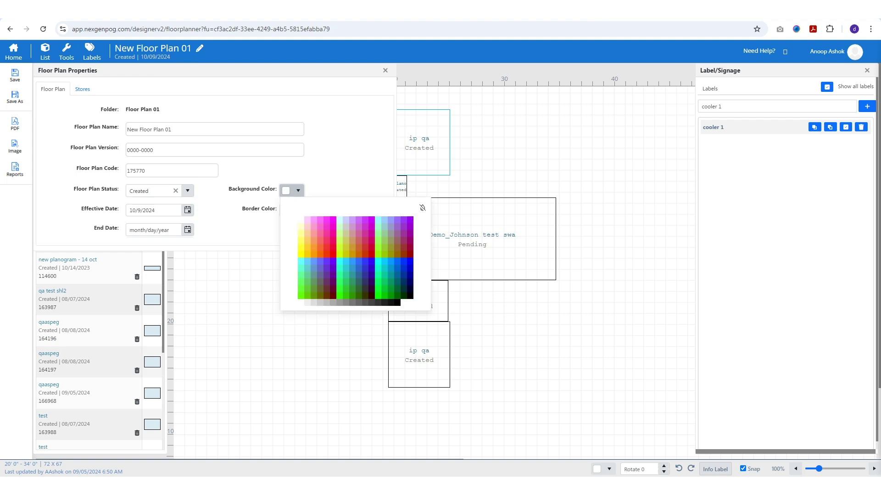
click(341, 180)
click(292, 210)
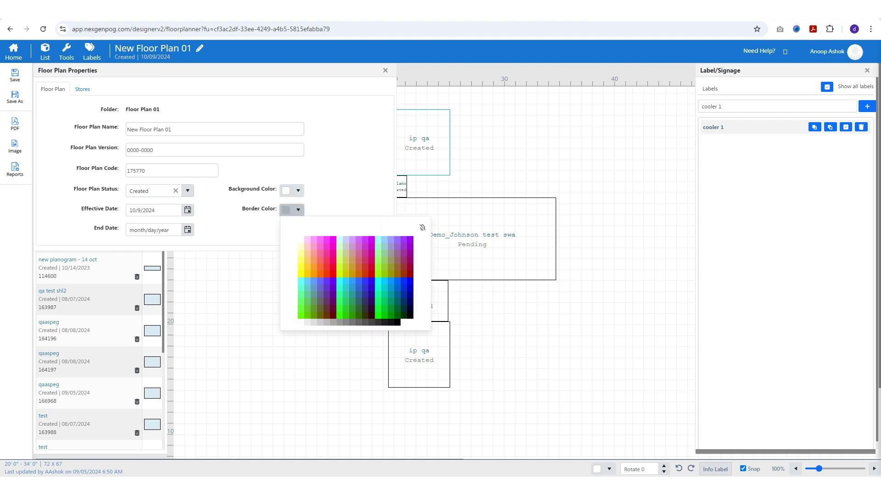
click(341, 184)
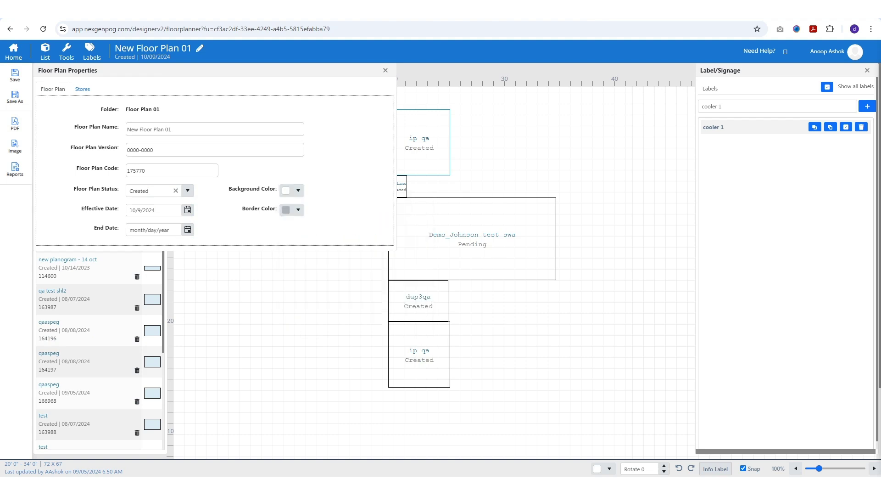
click(92, 90)
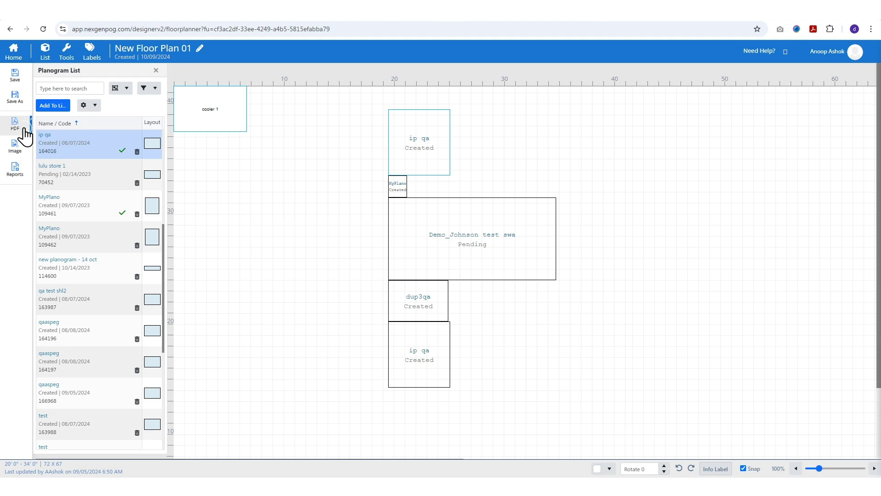
- Look through the PDF and Image export options, ending on the Reports list
click(25, 131)
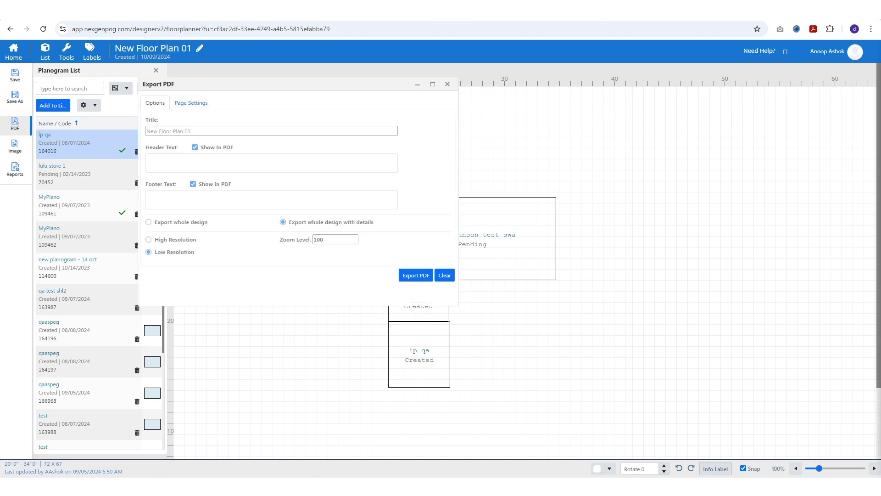
click(20, 148)
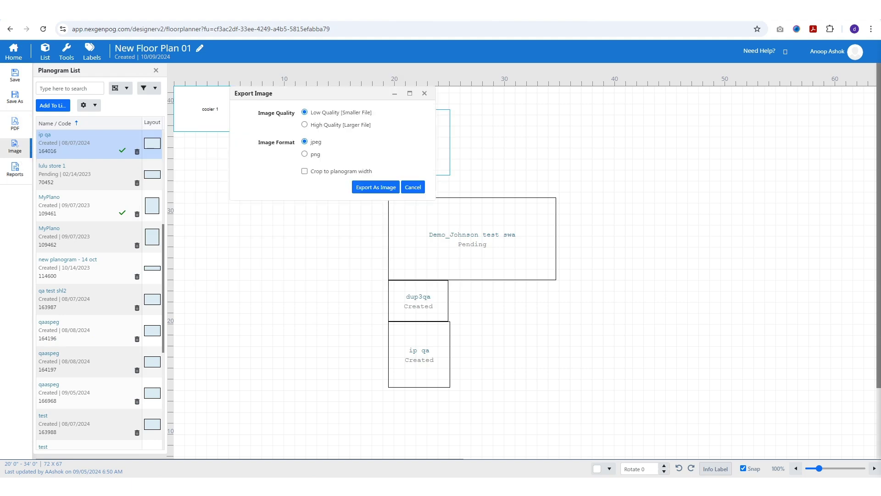
click(15, 169)
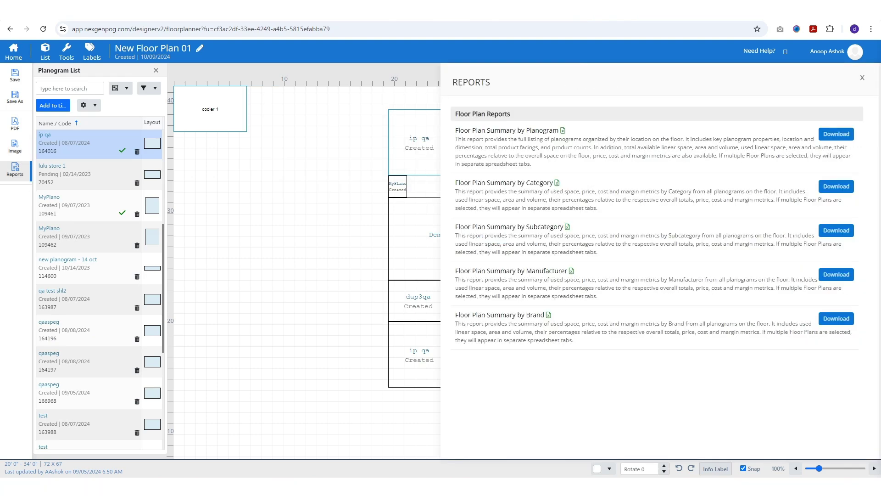
- Download the Floor Plan Summary reports by Planogram, Category, Subcategory, Manufacturer and Brand
click(836, 134)
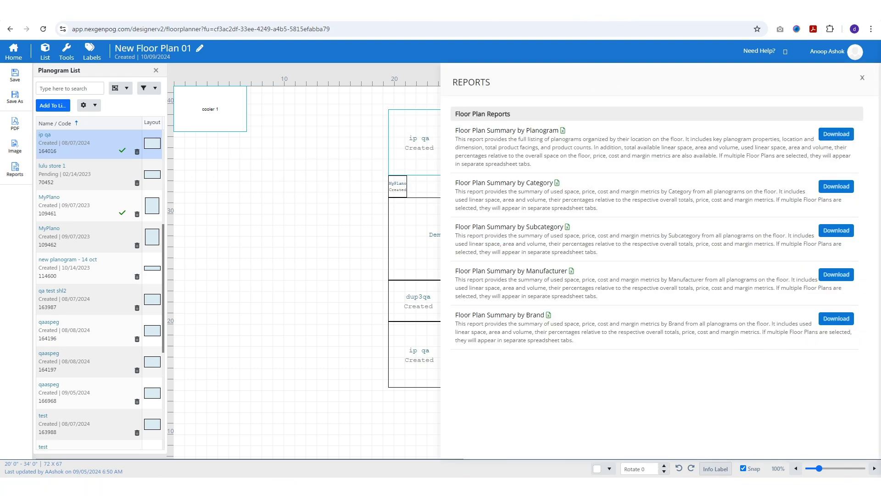
click(840, 187)
click(841, 232)
click(840, 277)
click(841, 322)
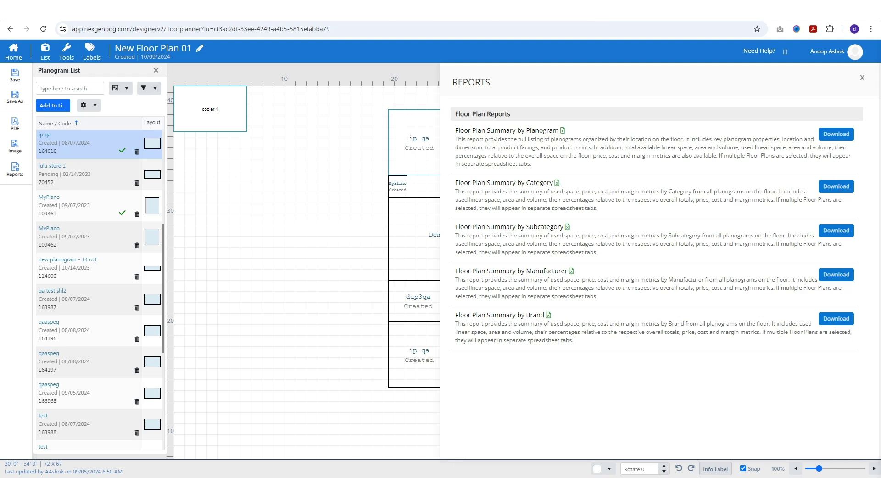